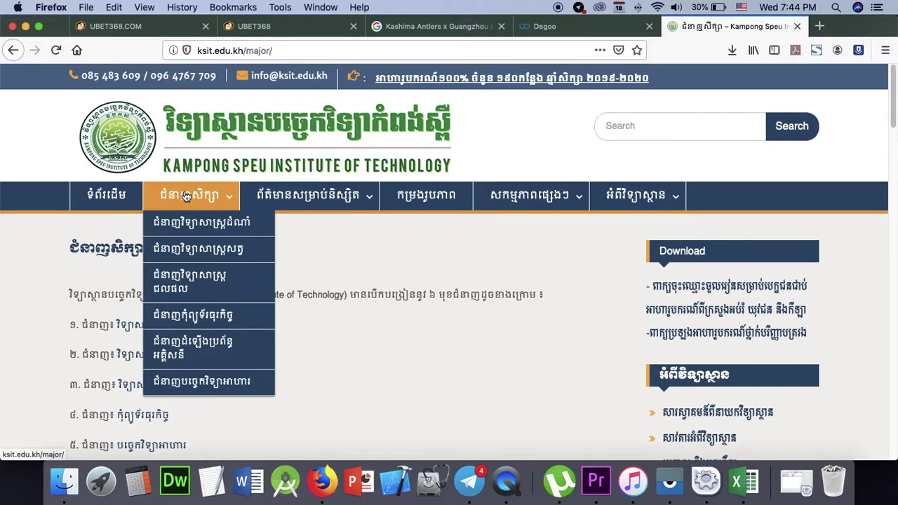
- Switch to the blank Excel workbook and enter 1 in cell A5 of Sheet1
mouse_move(608, 194)
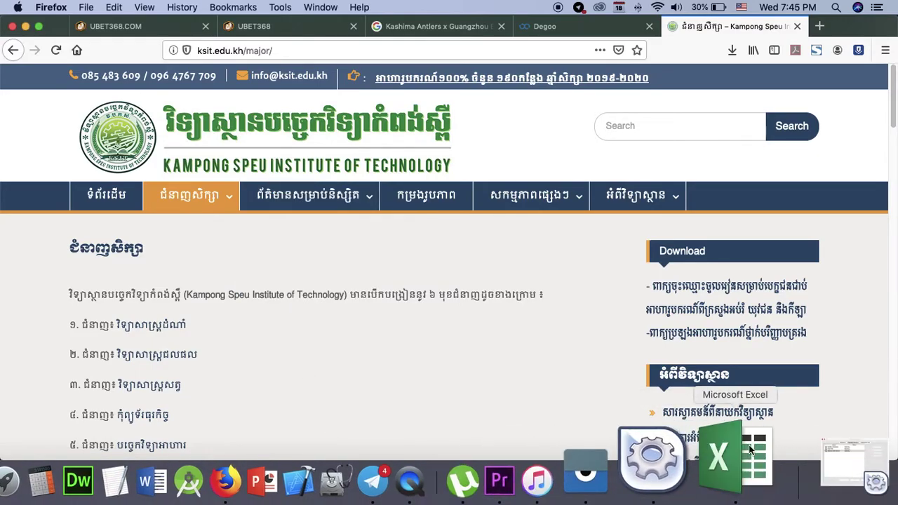
click(744, 446)
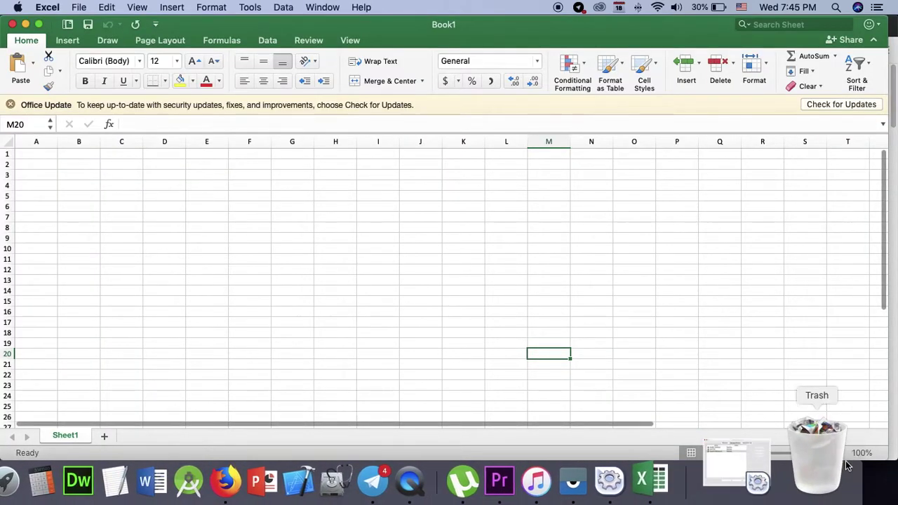
click(838, 452)
click(838, 453)
click(838, 453)
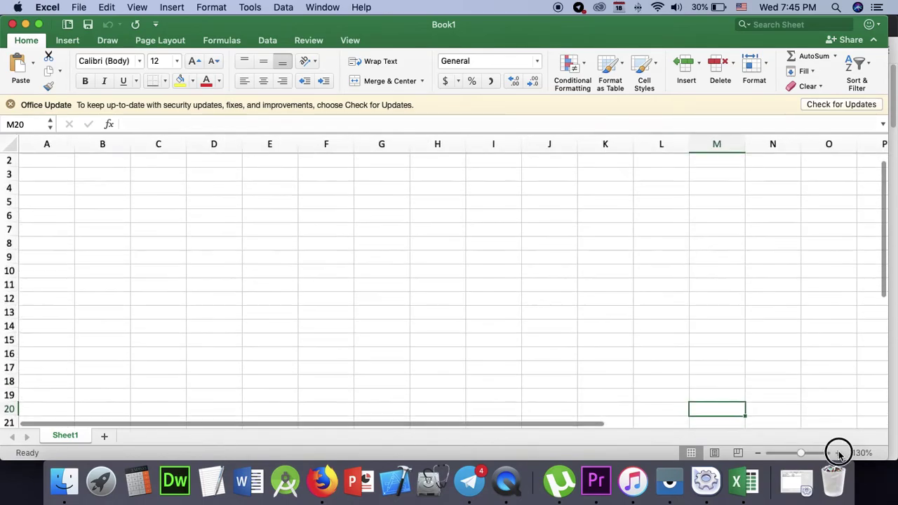
click(837, 452)
click(838, 453)
click(48, 181)
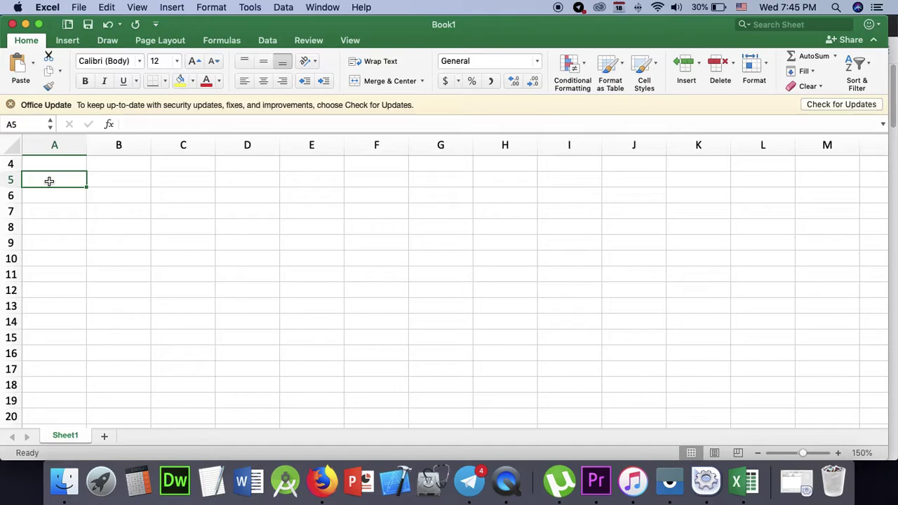
text(1)
- Switch to Firefox, open localhost/phpmyadmin in a new tab and browse table_menu in the dev database
click(322, 482)
key(super+t)
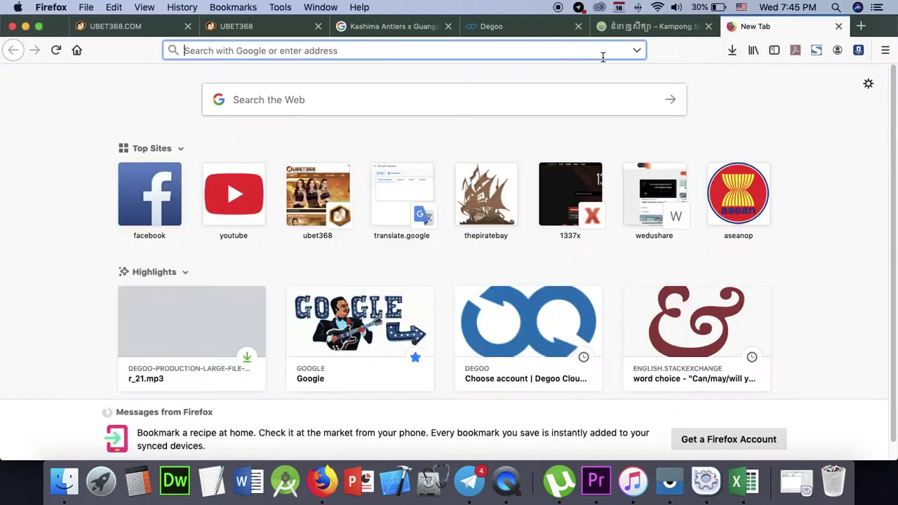
text(localhost/)
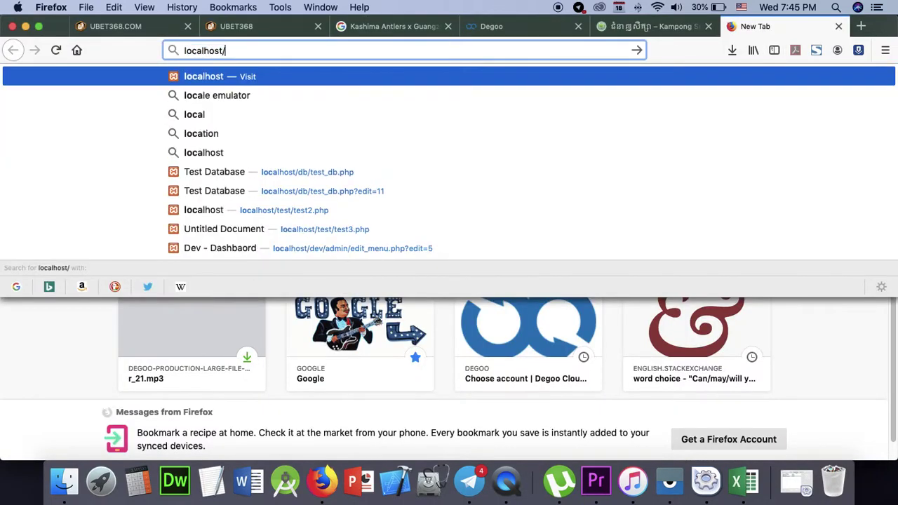
text(ph)
key(Return)
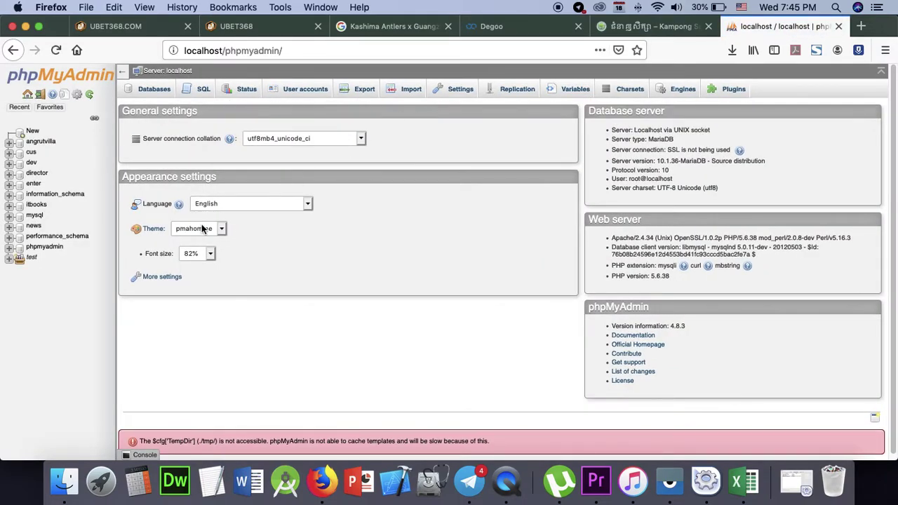
click(32, 163)
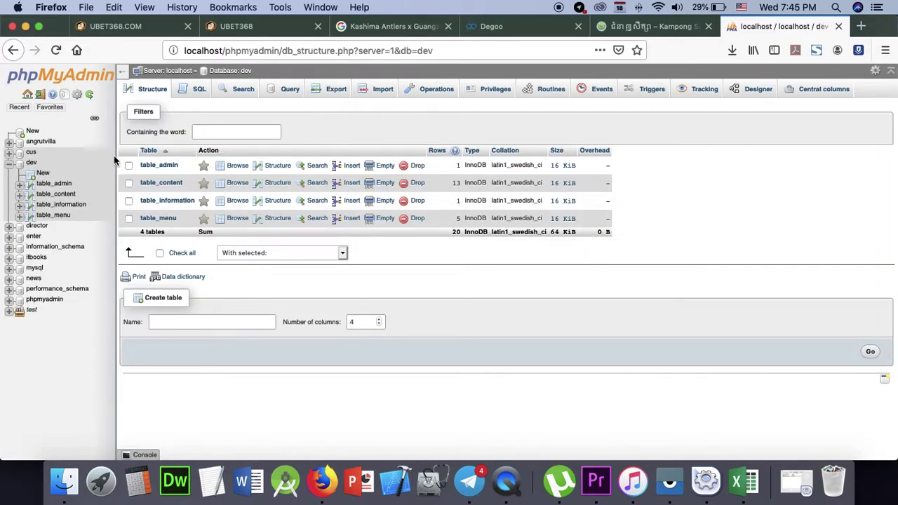
click(158, 218)
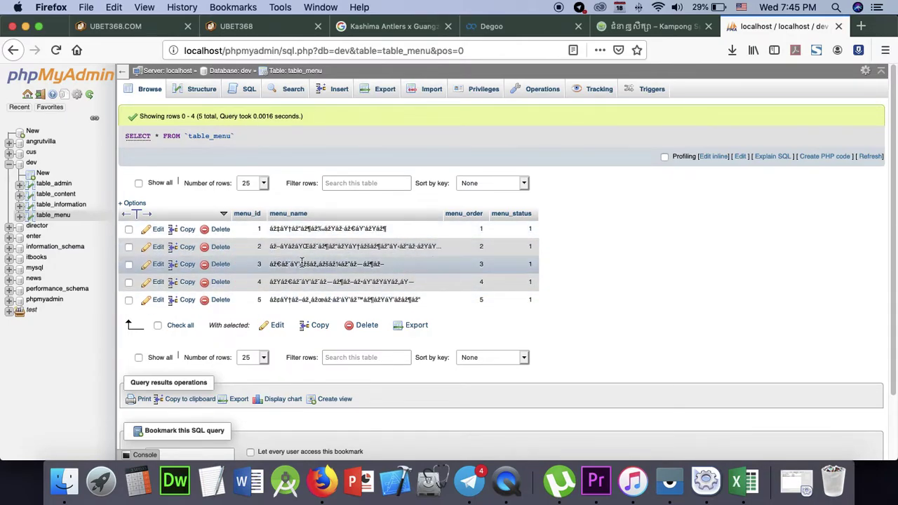
- Start a new table named table_submenu in the dev database and name its first two columns submenu_id and submenu_name
click(42, 174)
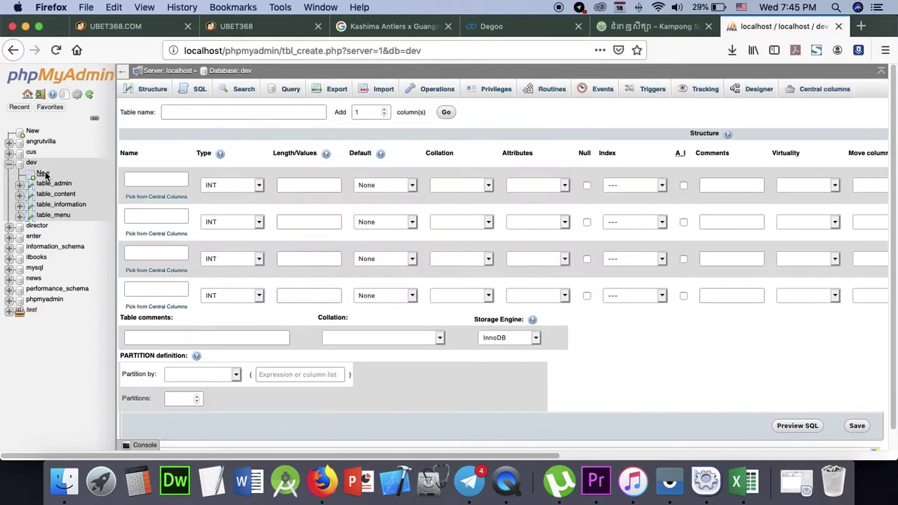
click(227, 112)
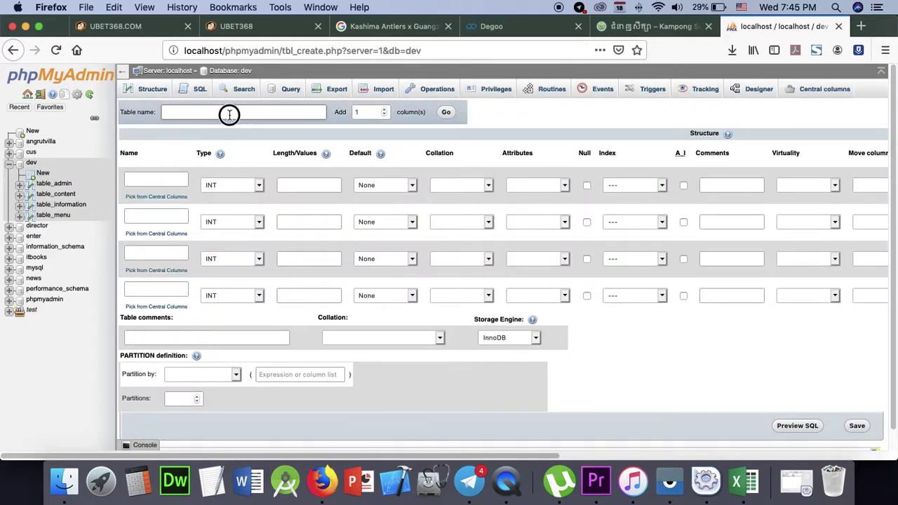
text(table_submenu)
click(155, 181)
text(sub)
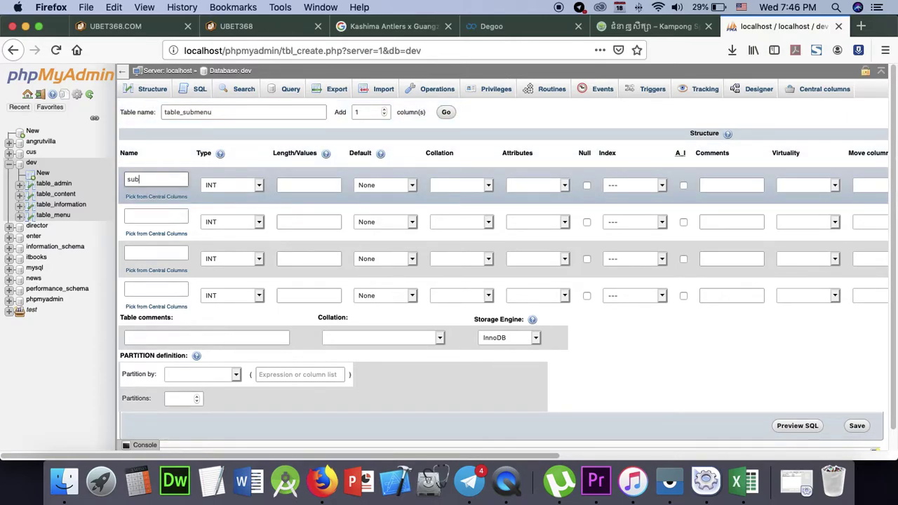
text(menu_id)
click(137, 210)
text(subm)
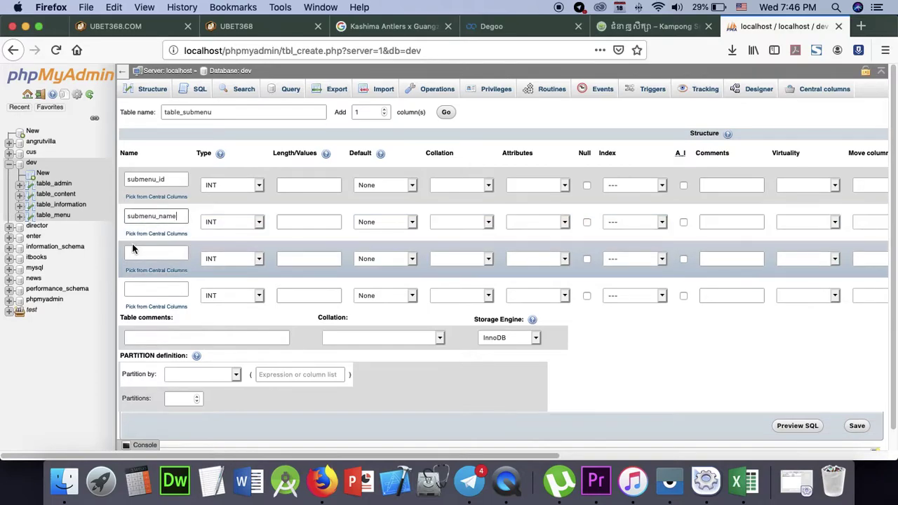
- Add 5 more column rows to the table and name the next three submenu_order, submenu_status and menu_id
click(385, 108)
click(384, 108)
click(384, 108)
click(385, 108)
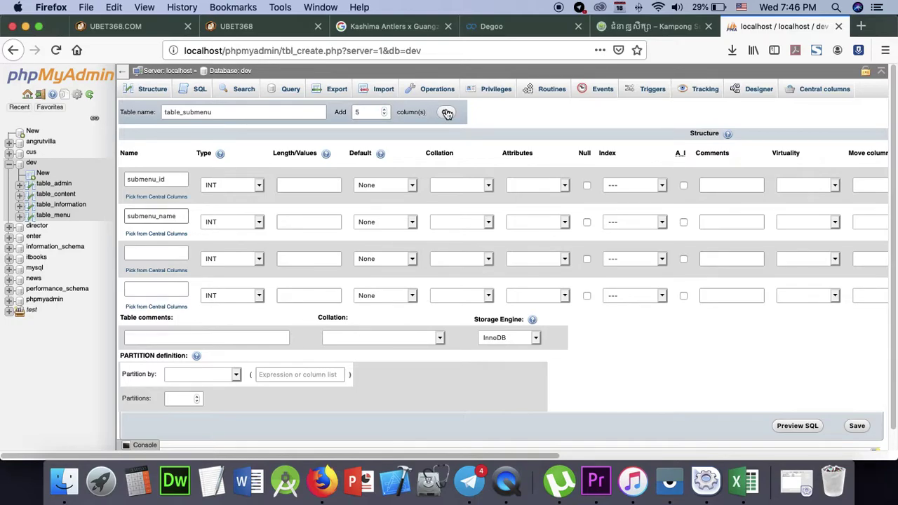
click(446, 113)
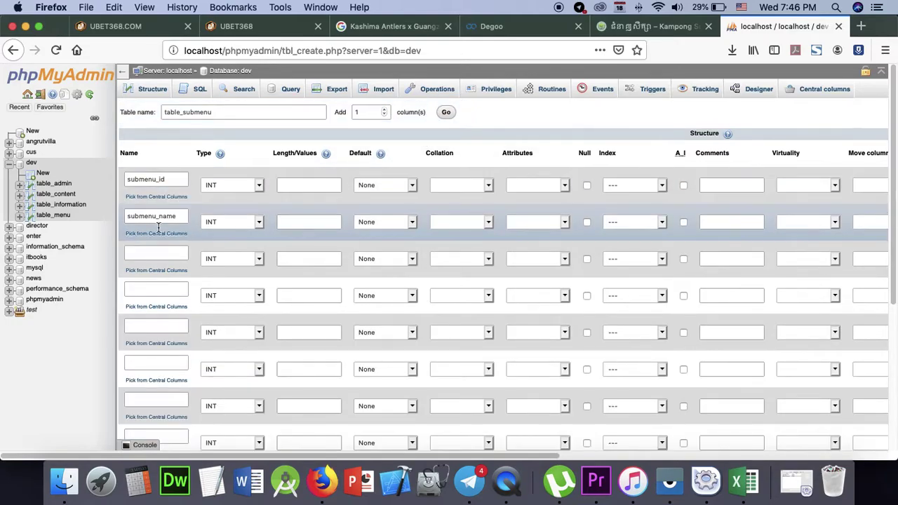
click(152, 256)
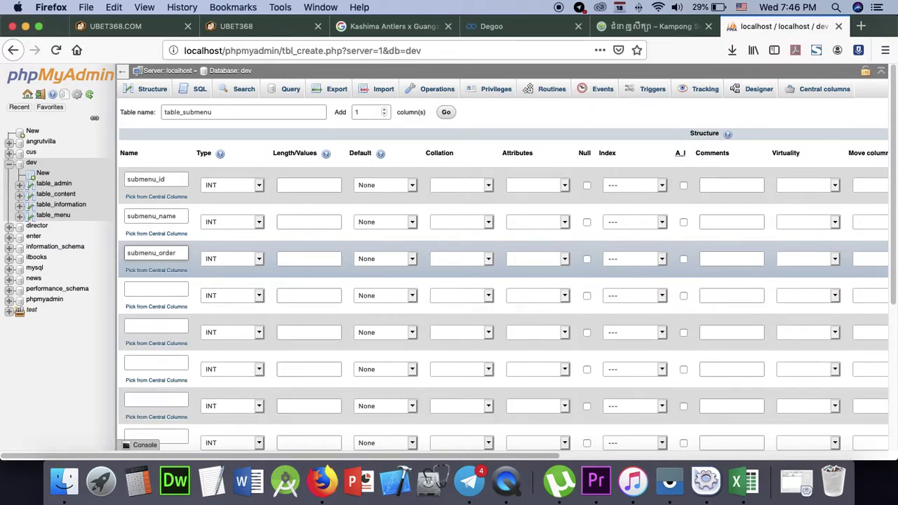
click(156, 290)
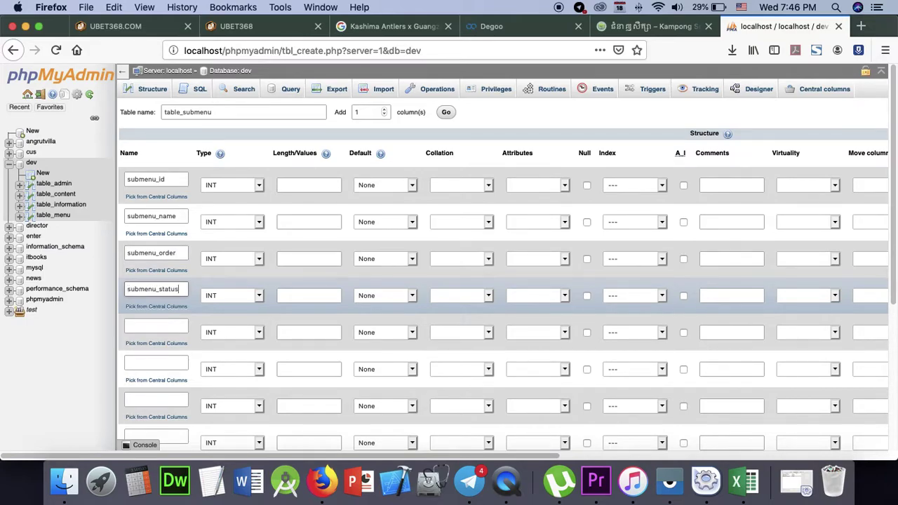
click(158, 329)
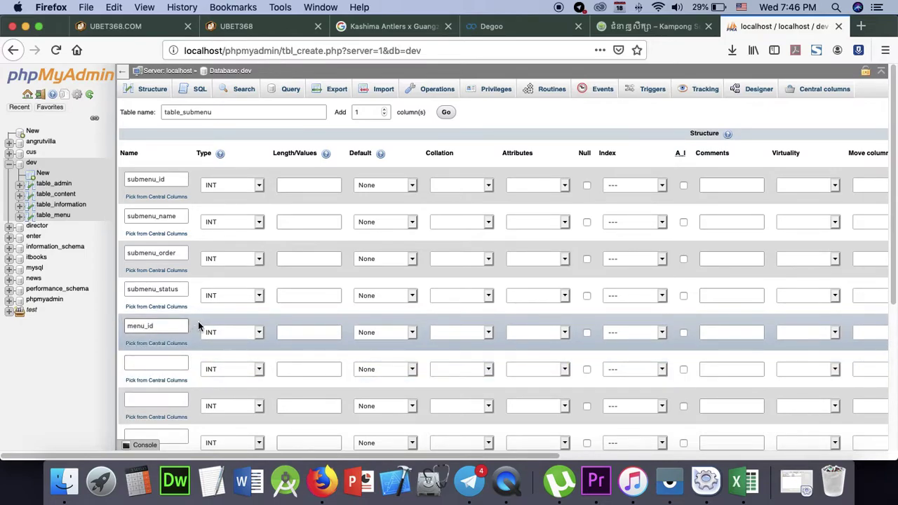
- Make submenu_id the INT primary key with auto-increment enabled
click(241, 186)
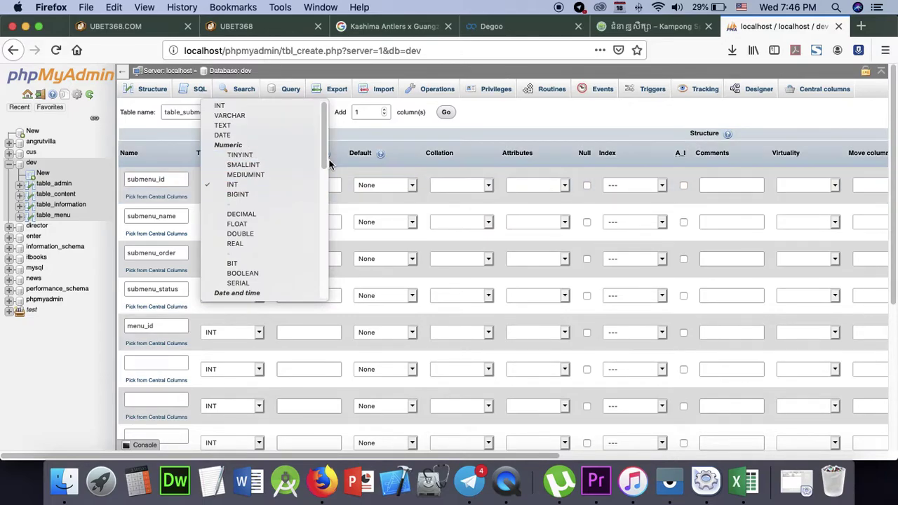
click(178, 146)
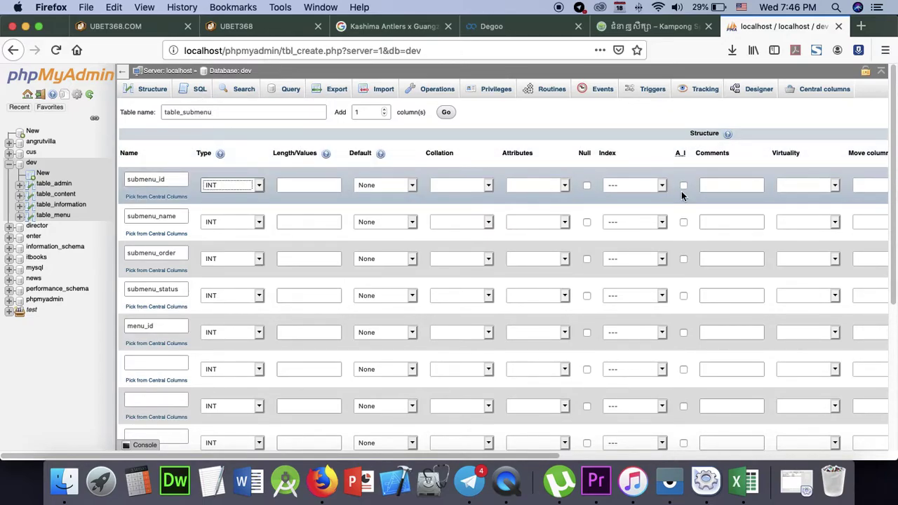
click(664, 187)
click(648, 198)
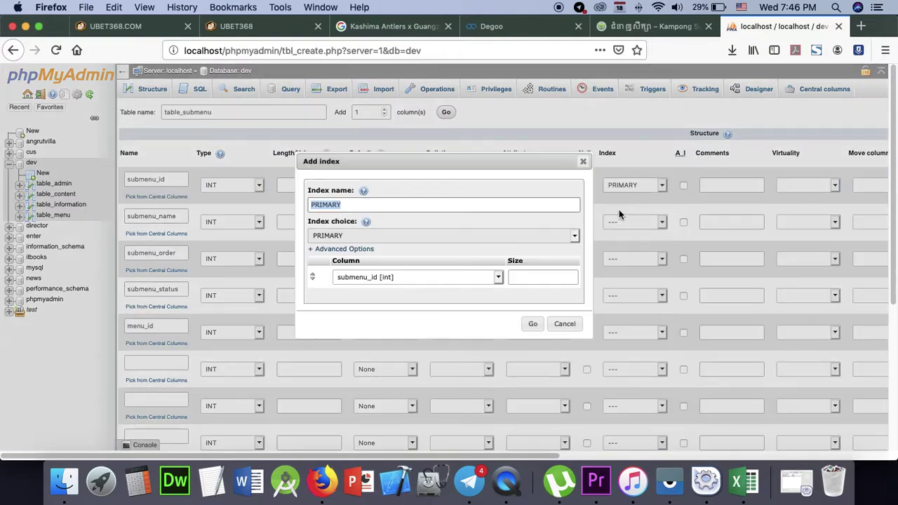
click(533, 324)
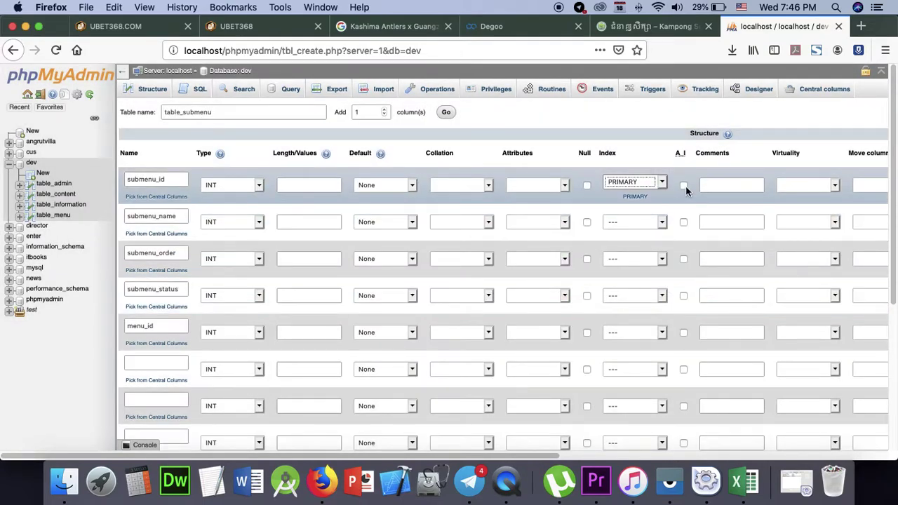
click(684, 187)
- Set submenu_name to VARCHAR with length 200 and the utf8_general_ci collation
click(246, 221)
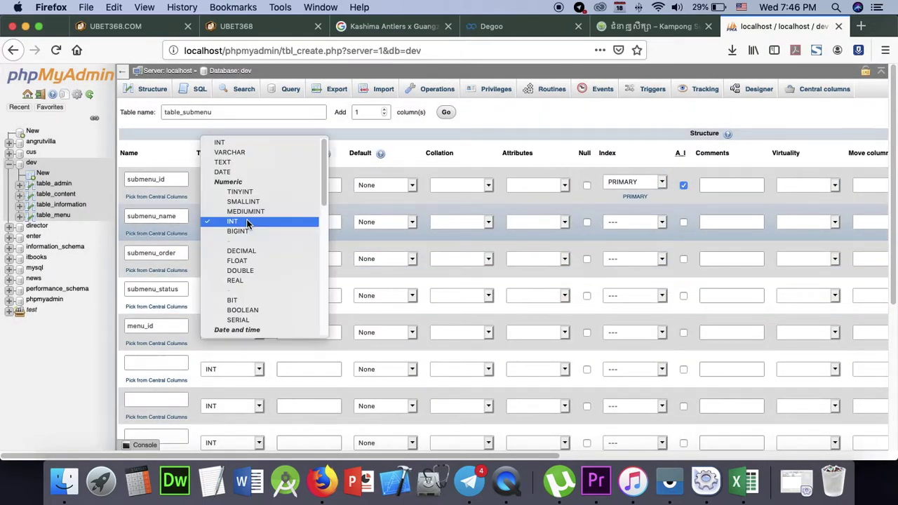
click(258, 152)
click(290, 222)
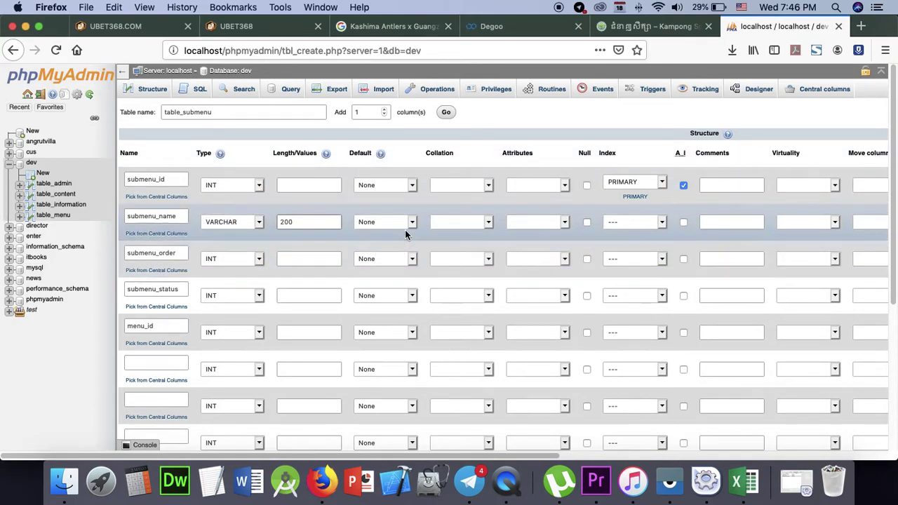
click(480, 229)
scroll(484, 295, down, 15)
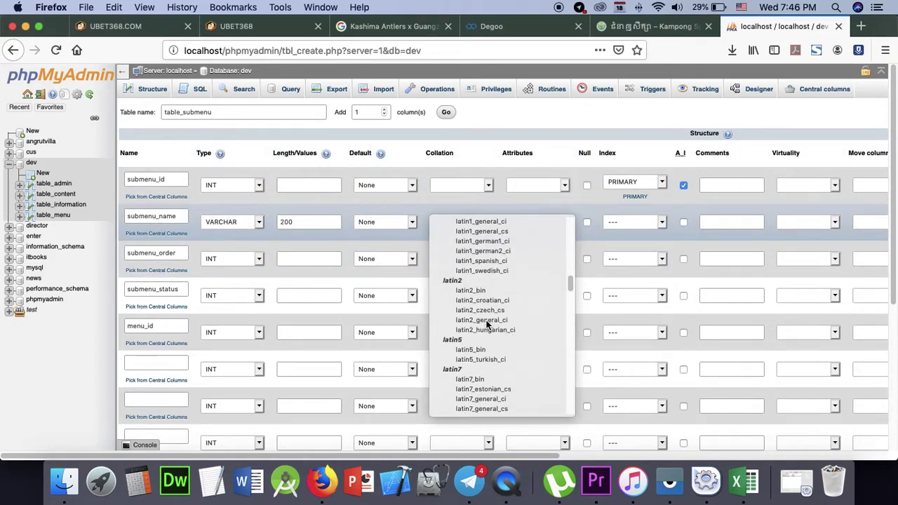
scroll(486, 323, down, 12)
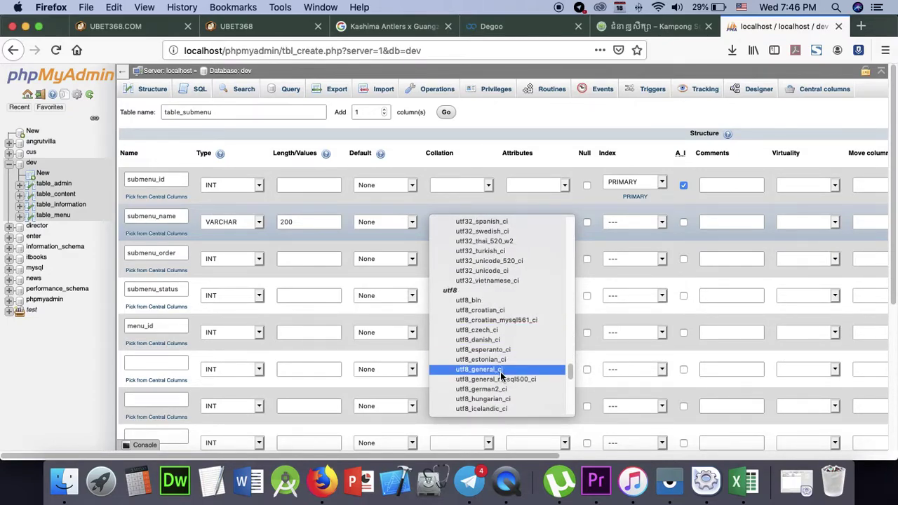
click(502, 370)
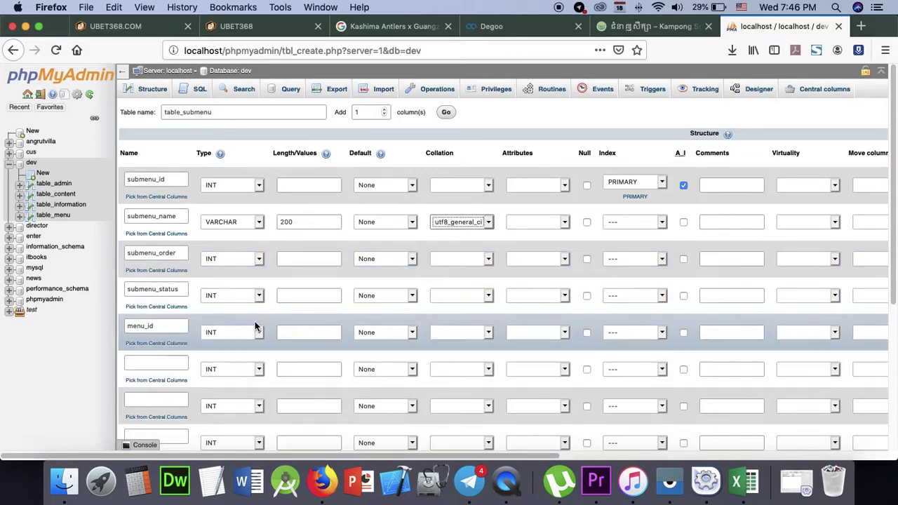
- Save the new table_submenu table in the dev database
click(277, 335)
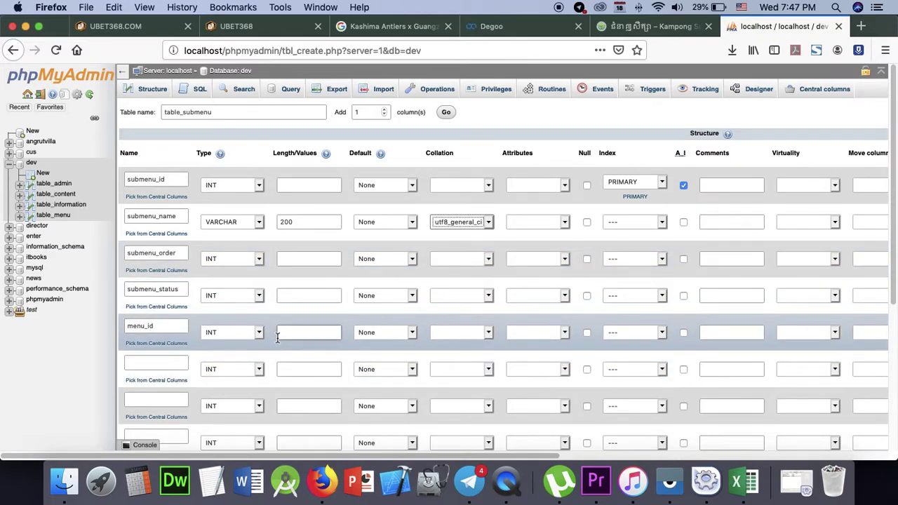
click(444, 112)
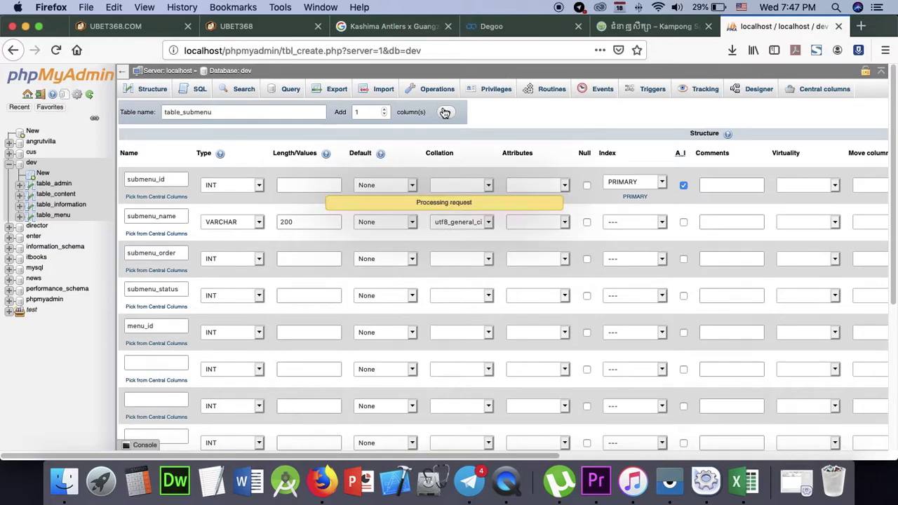
scroll(562, 350, down, 5)
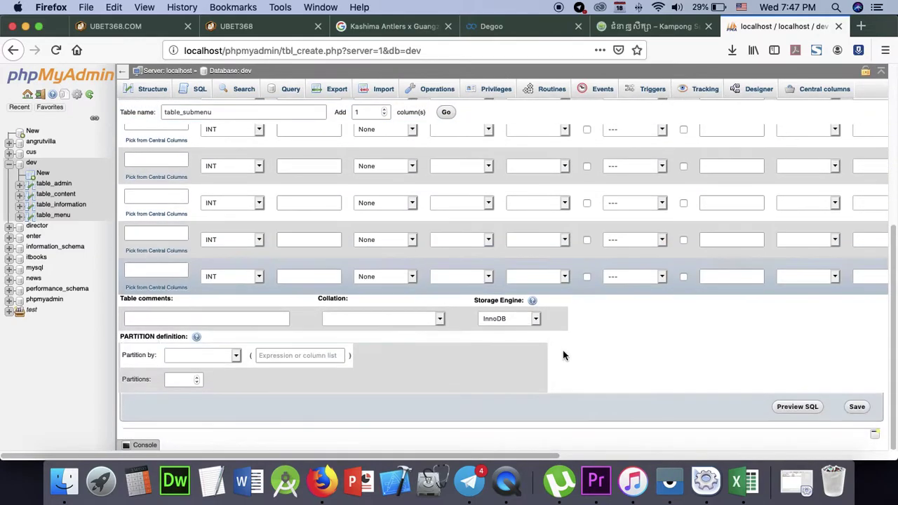
click(859, 407)
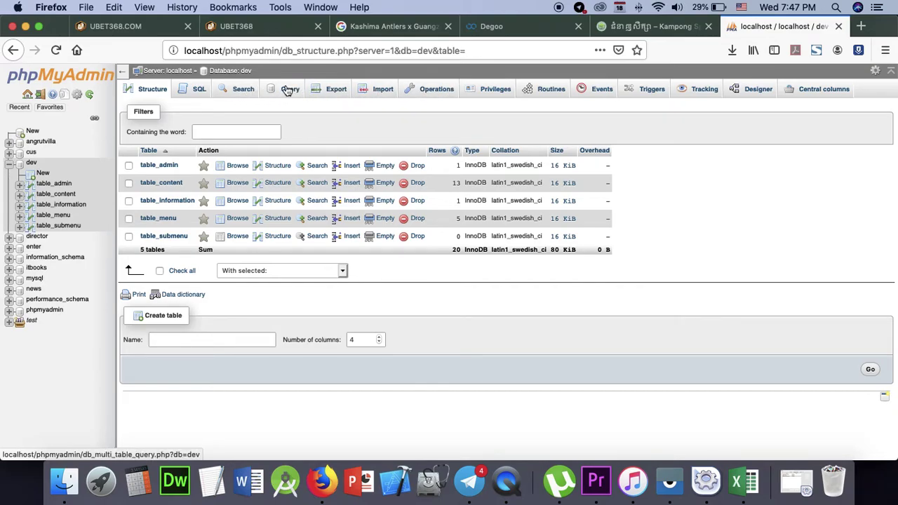
- Open the form for inserting a new row into table_submenu and start on its submenu_name value
click(163, 236)
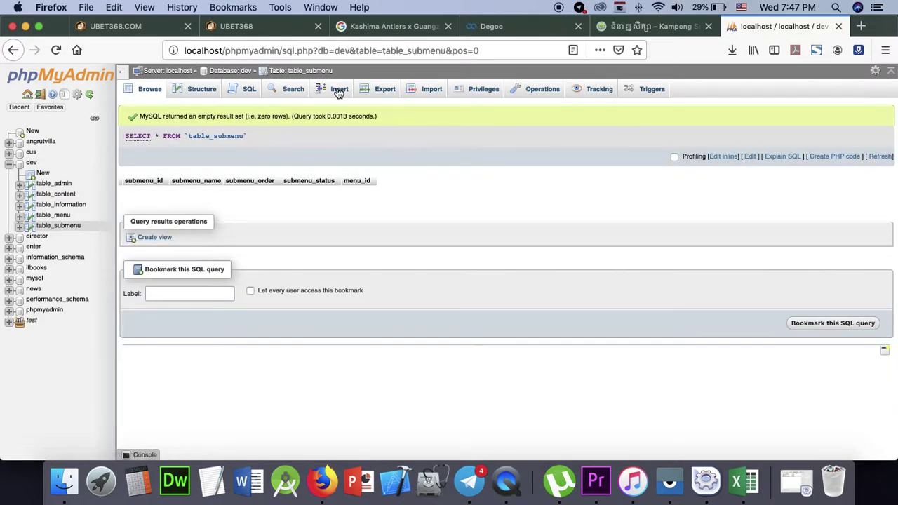
click(339, 91)
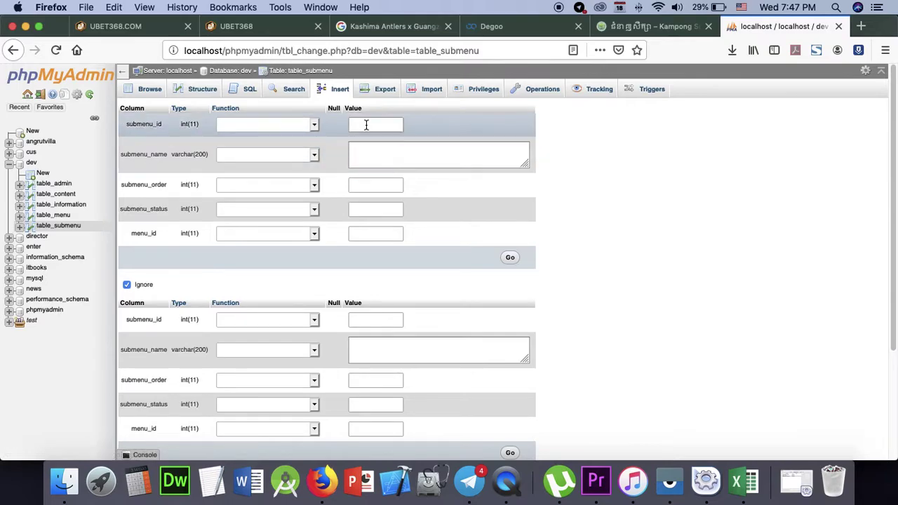
click(368, 149)
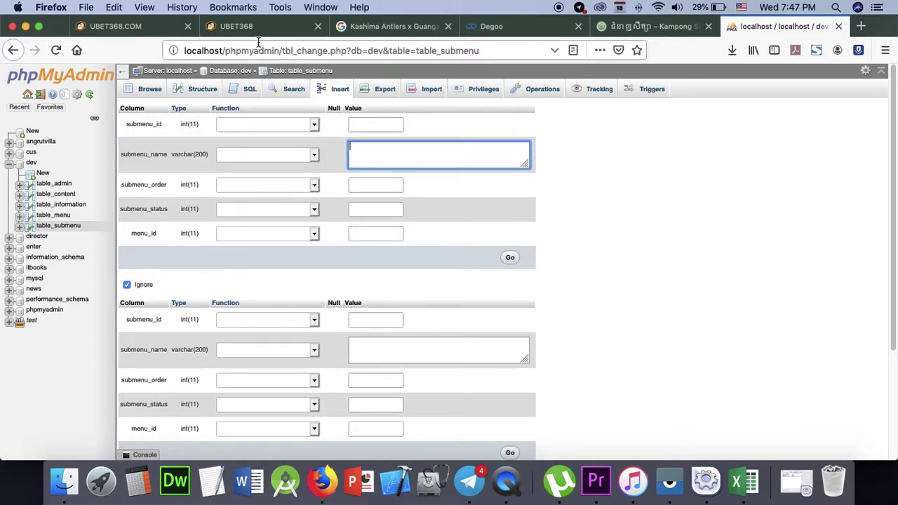
- Review the study-majors submenu on the Kampong Speu Institute of Technology site and close that page
click(640, 26)
mouse_move(229, 196)
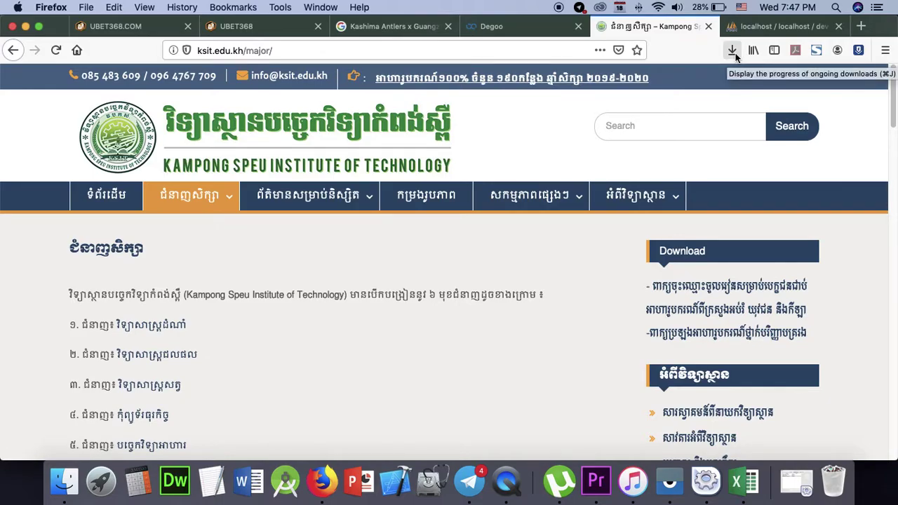
click(537, 28)
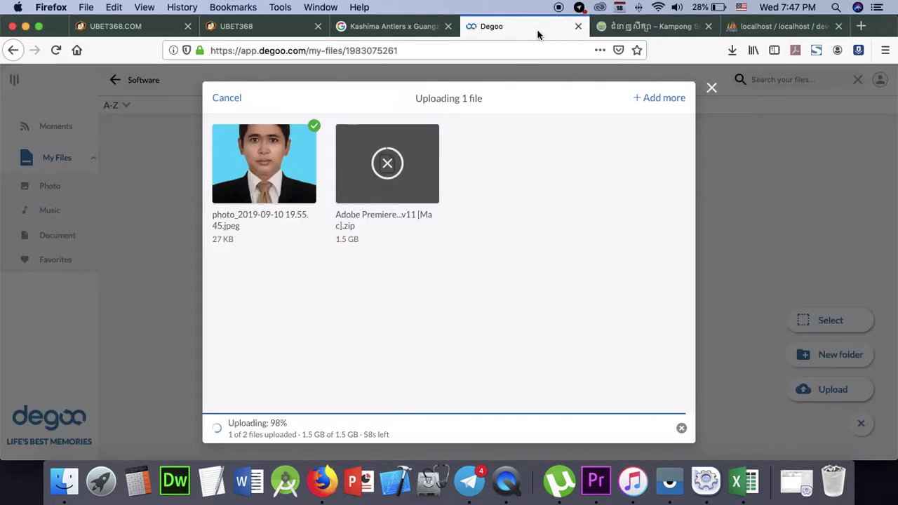
click(708, 26)
- Fill the first new table_submenu row with submenu_name test 01, submenu_order 1 and submenu_status 1
click(653, 27)
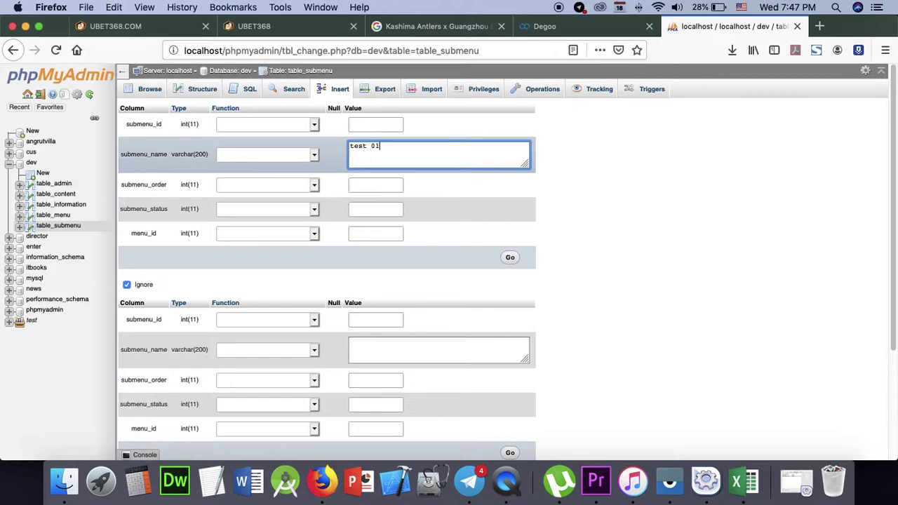
click(380, 186)
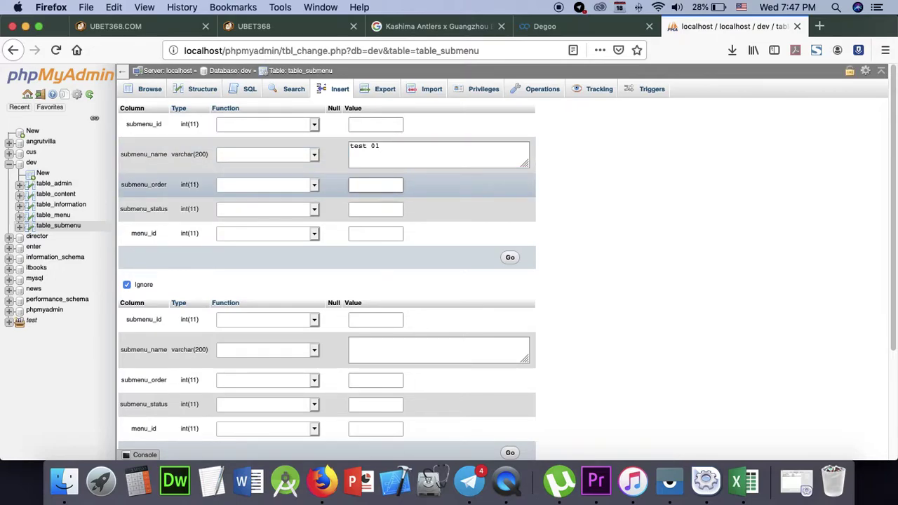
text(1)
click(381, 209)
text(1)
click(381, 235)
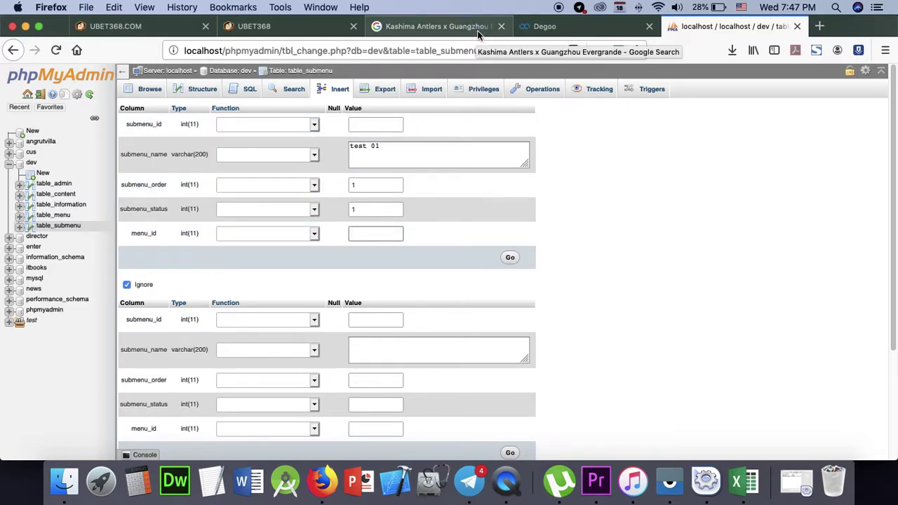
- Load the website ksit.edu.kh in a new browser tab
click(819, 26)
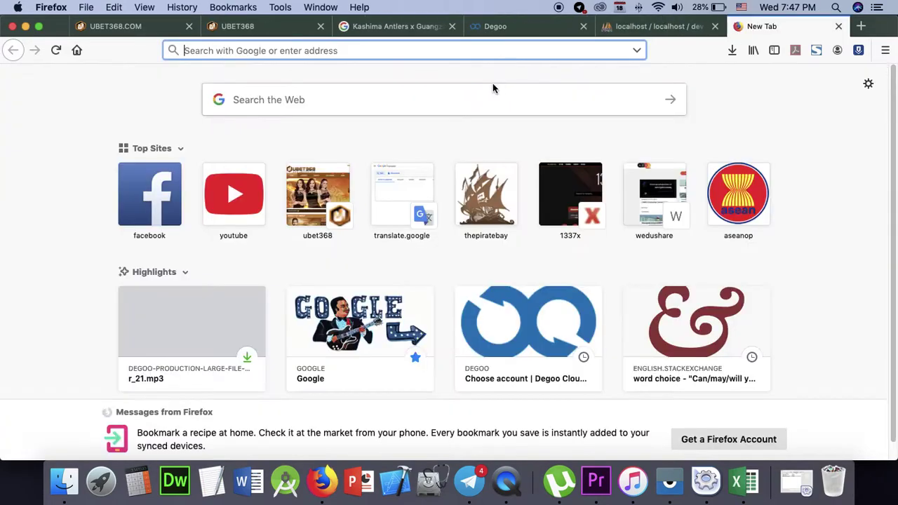
text(ksit)
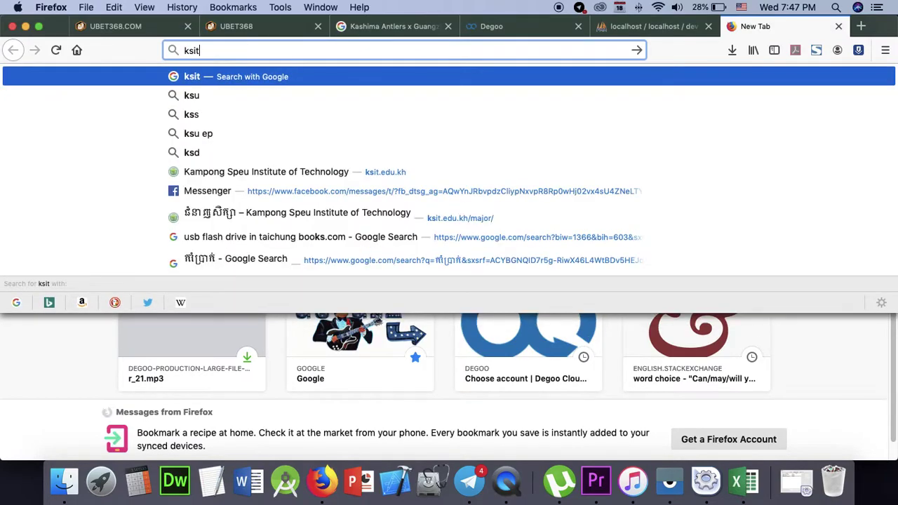
text(.edu.kh)
key(Return)
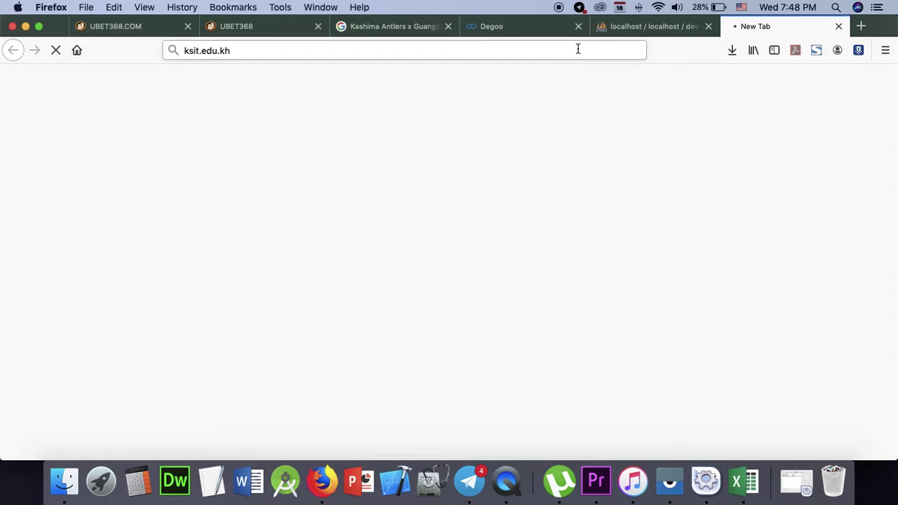
- Open the rows of table_menu in a separate browser tab, keeping the submenu insert form open
click(609, 28)
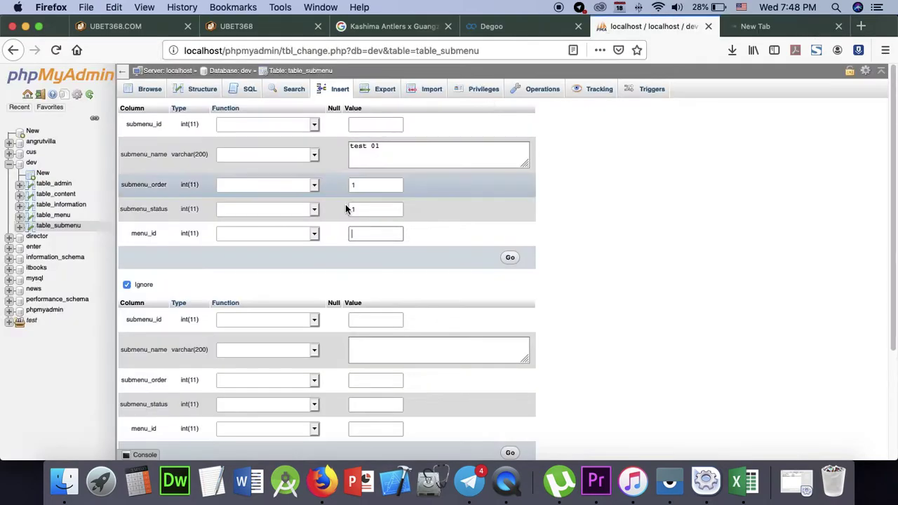
click(373, 236)
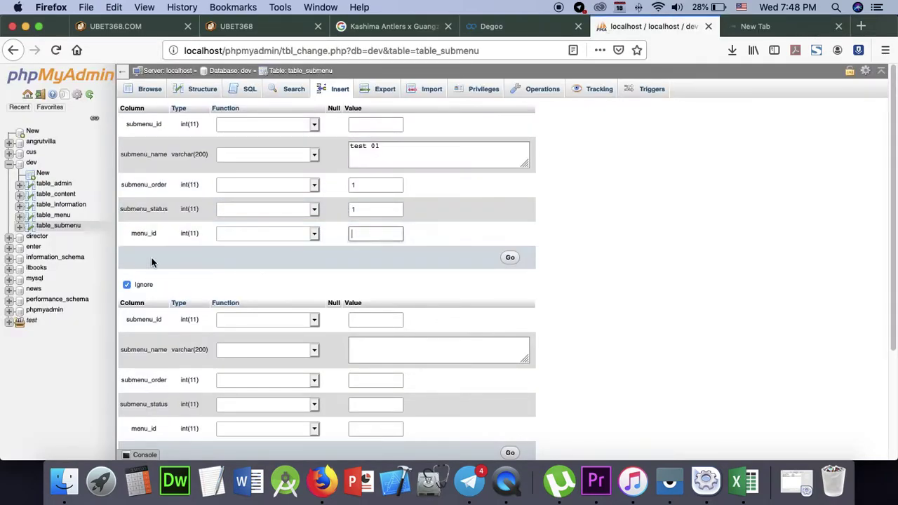
right_click(62, 219)
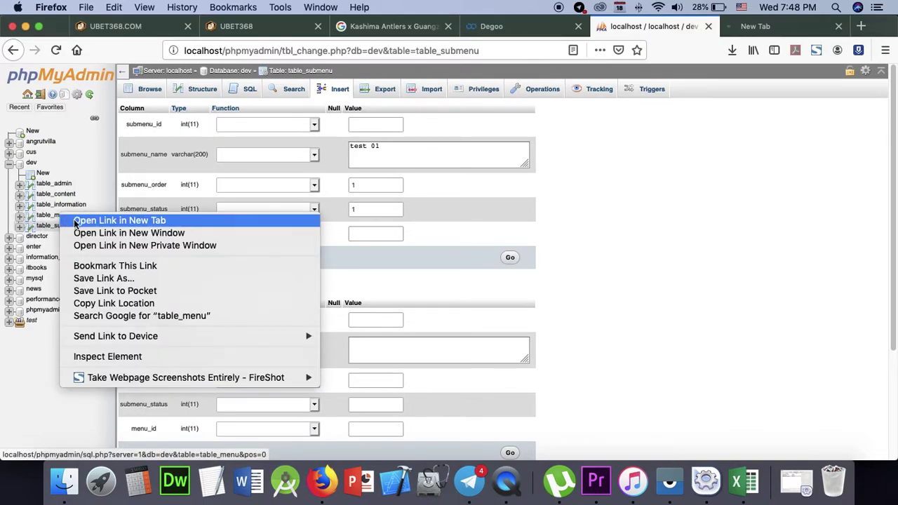
click(70, 222)
click(673, 26)
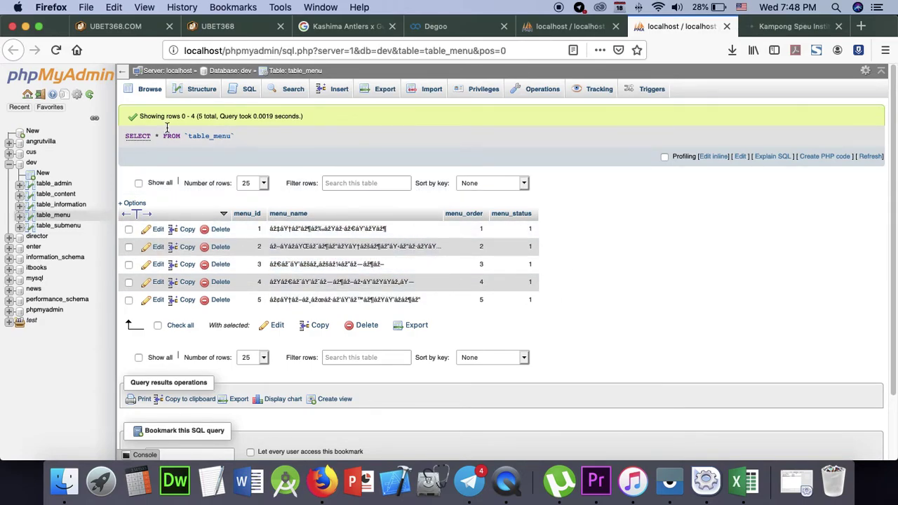
- Compare the menu_id values in table_menu with the website's main menu and the menu_id field of the submenu form
click(554, 30)
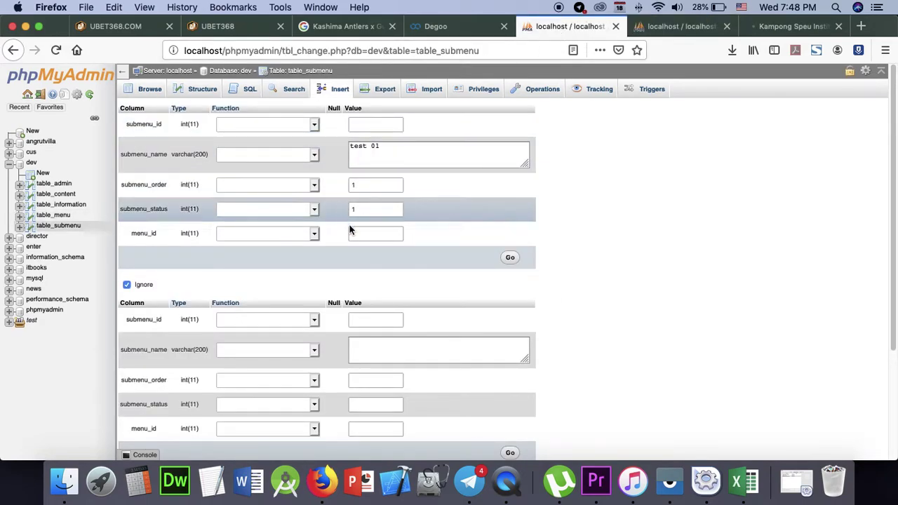
click(677, 26)
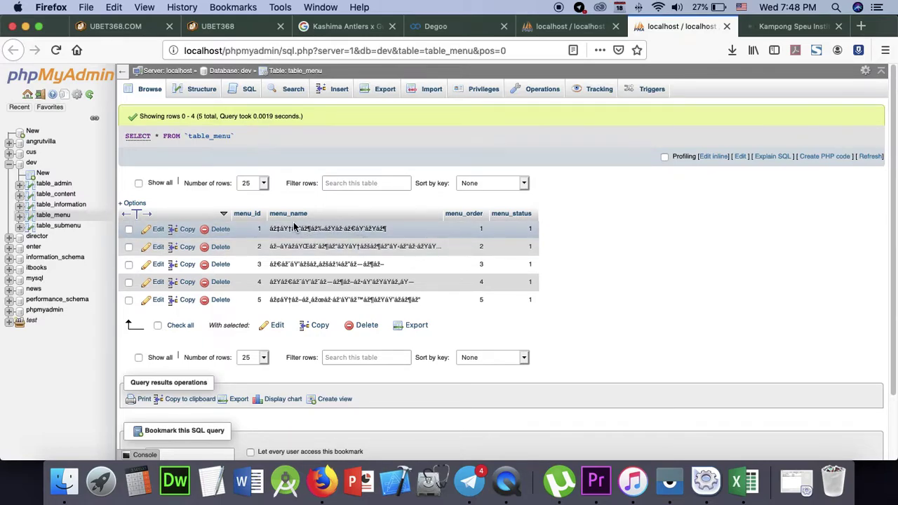
click(800, 27)
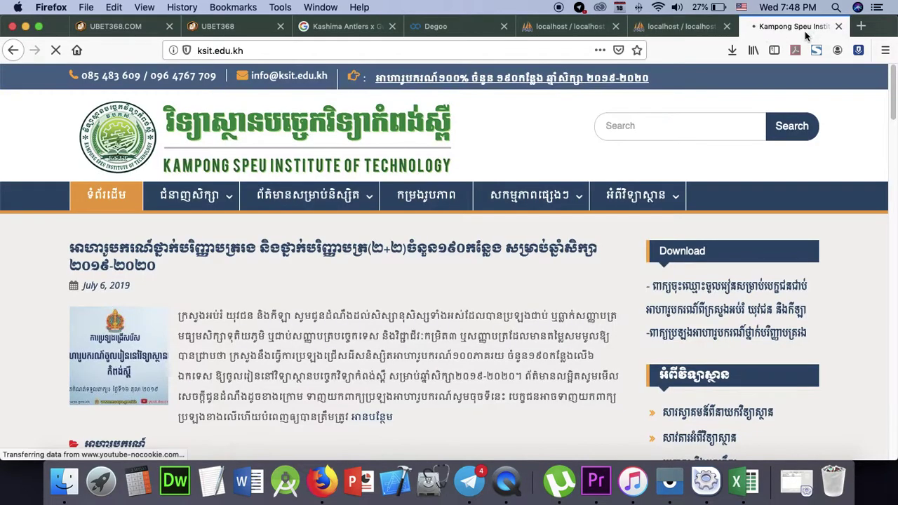
mouse_move(172, 199)
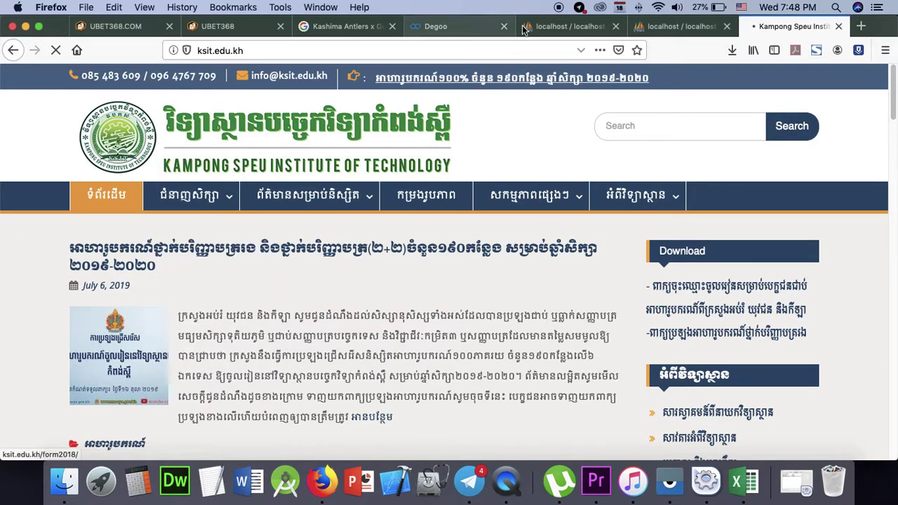
click(675, 26)
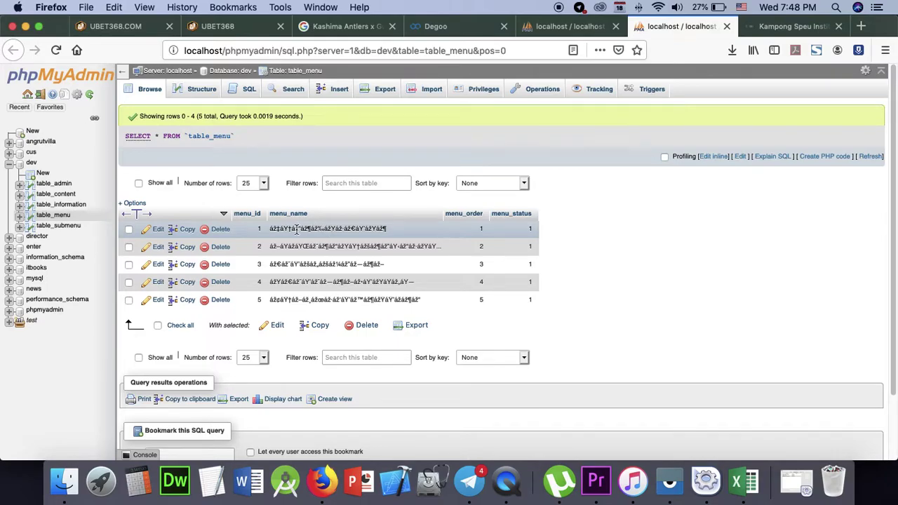
click(554, 26)
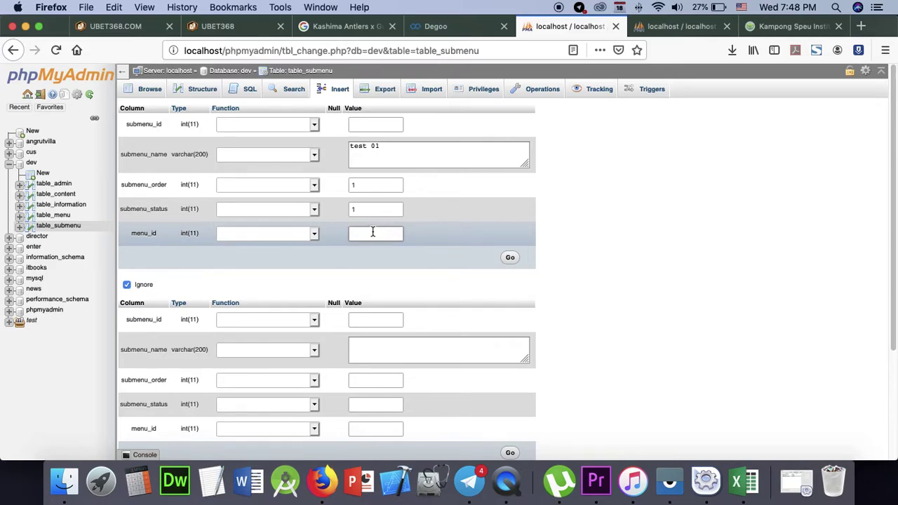
click(678, 27)
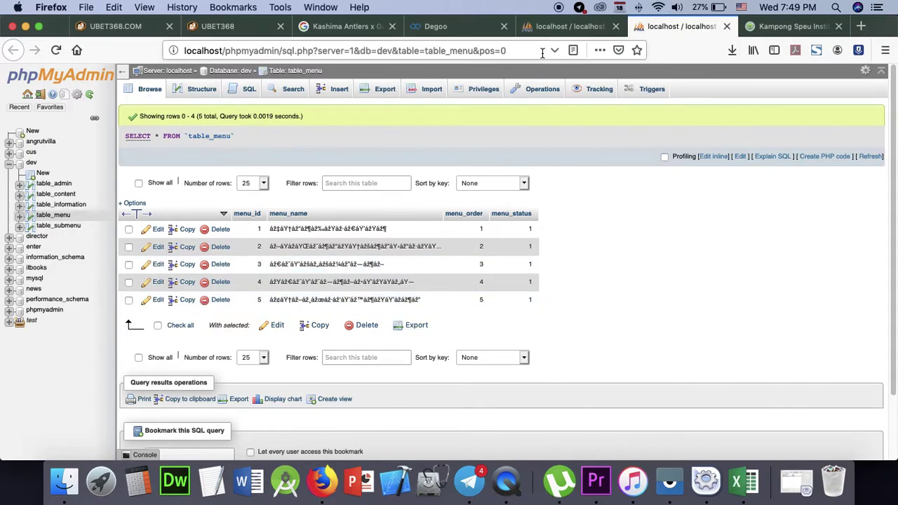
click(555, 26)
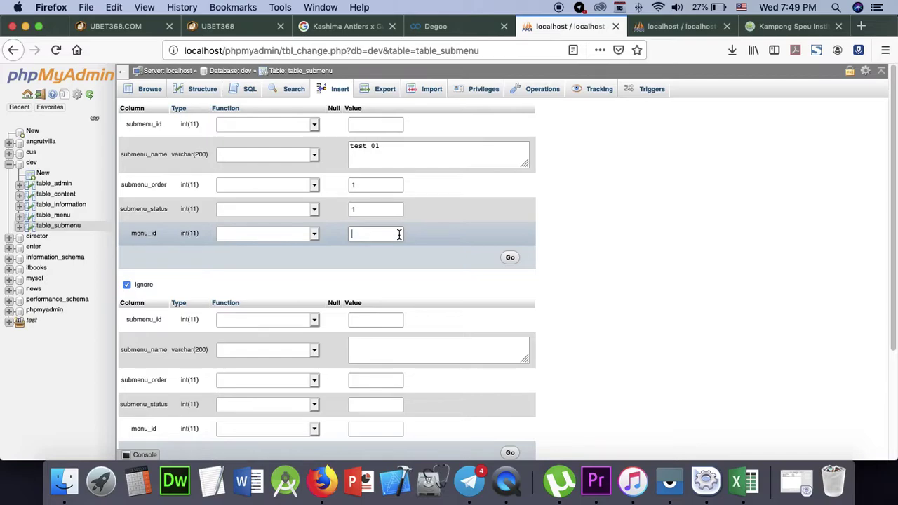
click(369, 234)
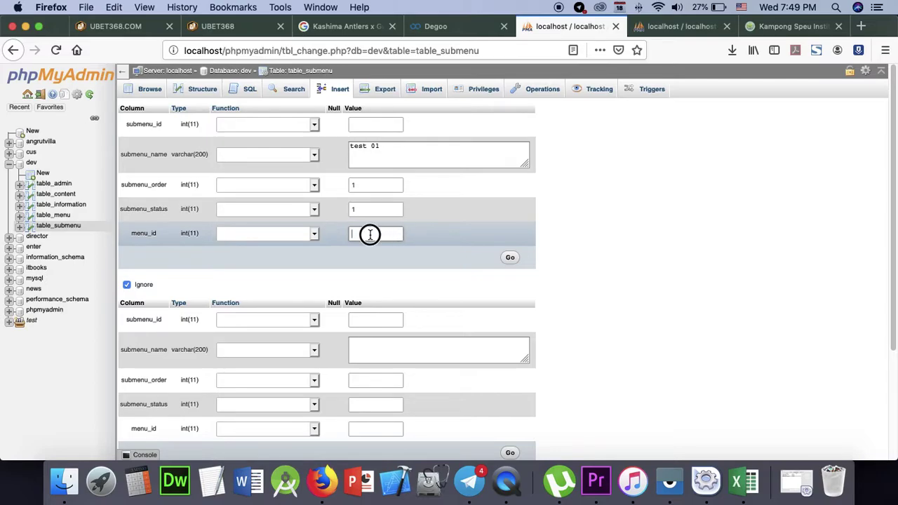
click(673, 29)
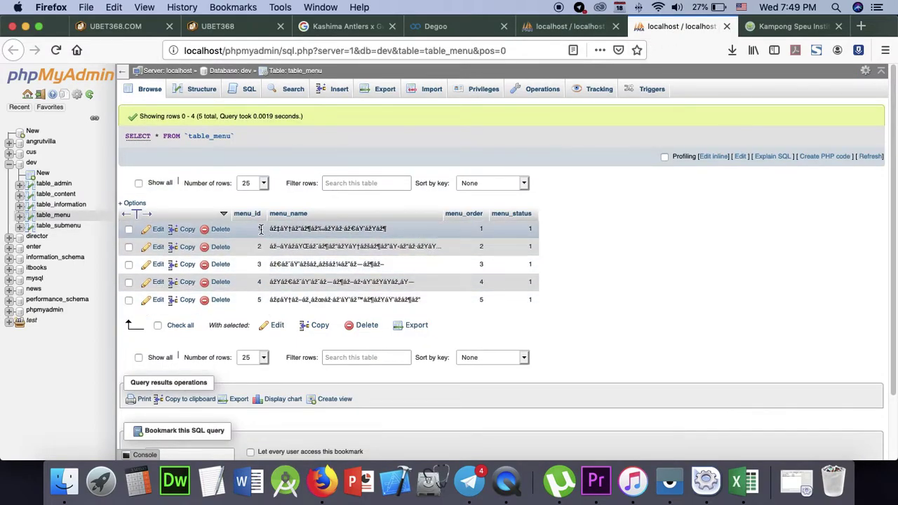
click(565, 27)
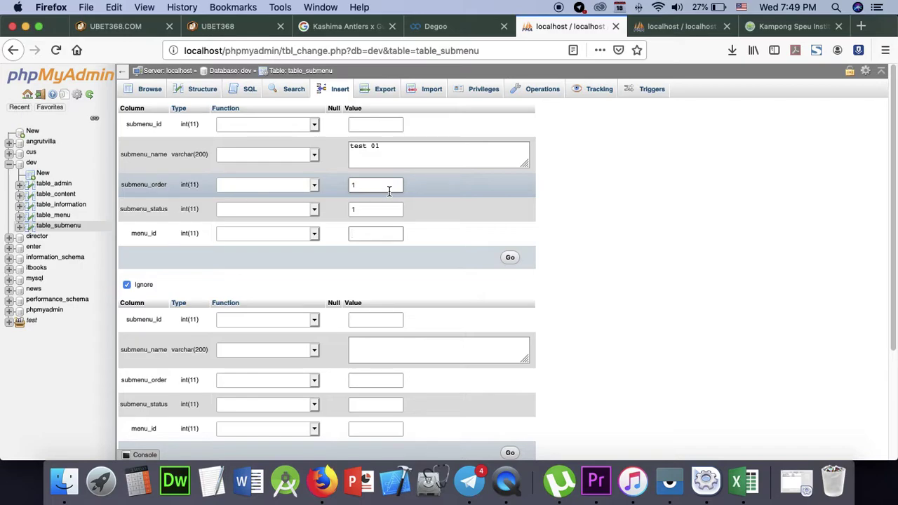
click(379, 233)
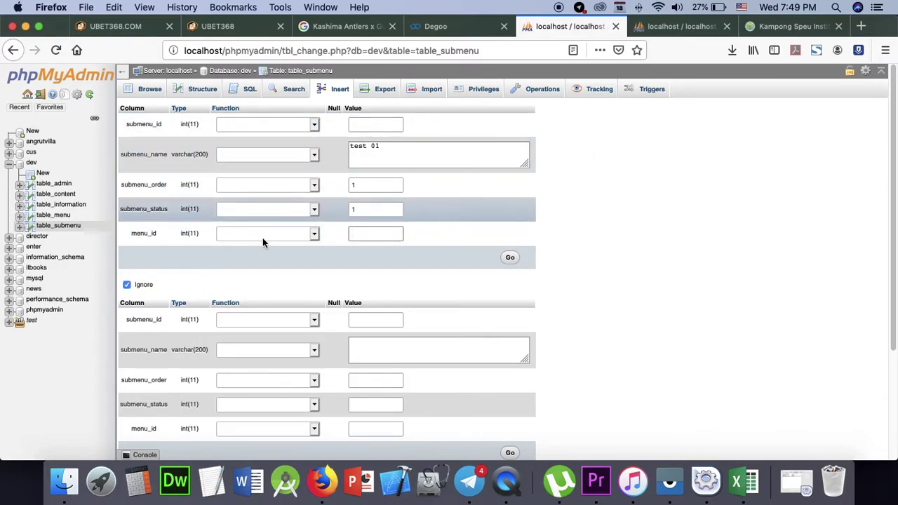
- Discard the unsaved test row and browse the contents of table_submenu
scroll(365, 241, down, 3)
scroll(364, 240, up, 3)
click(53, 226)
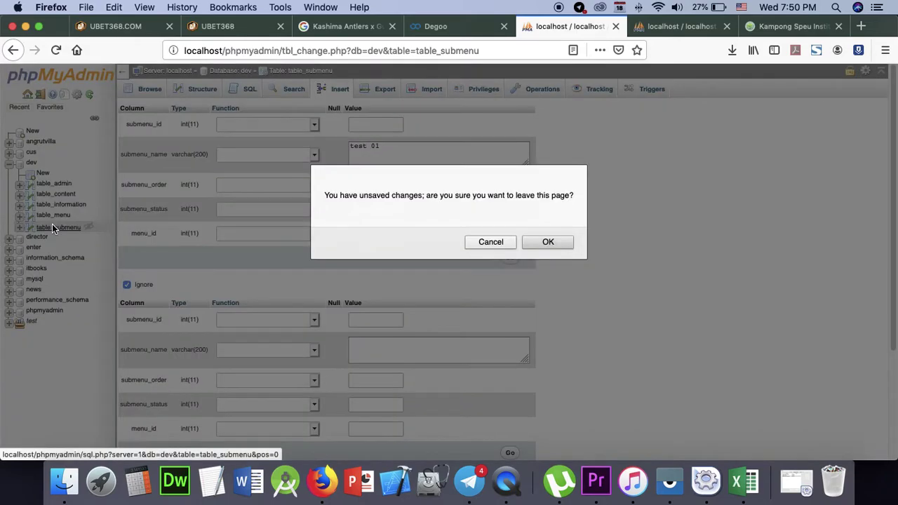
click(527, 245)
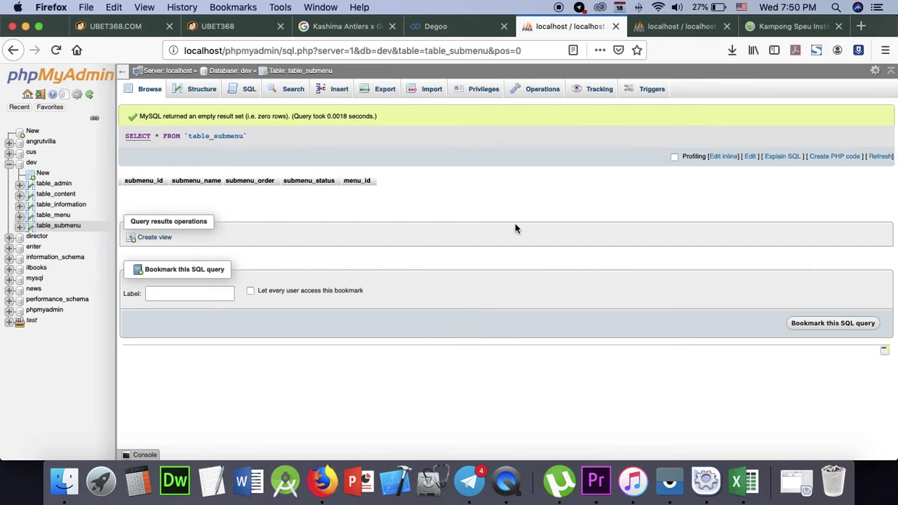
right_click(498, 463)
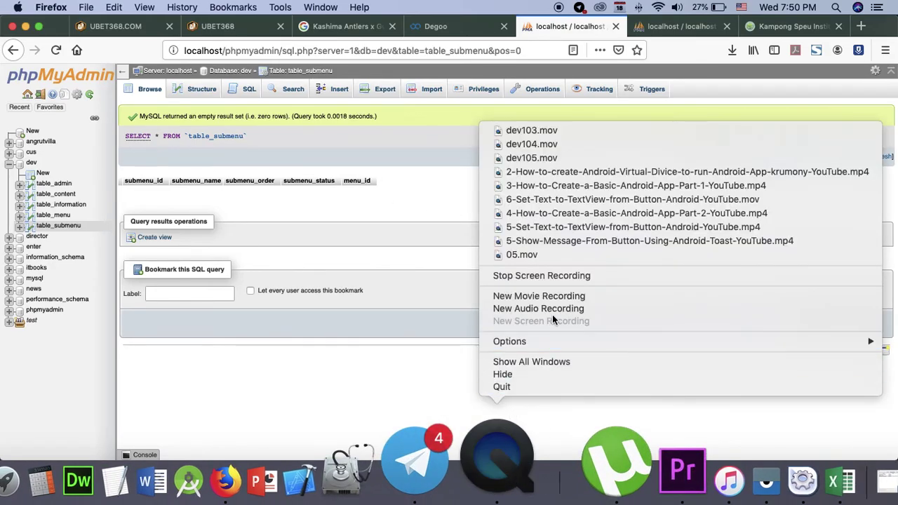